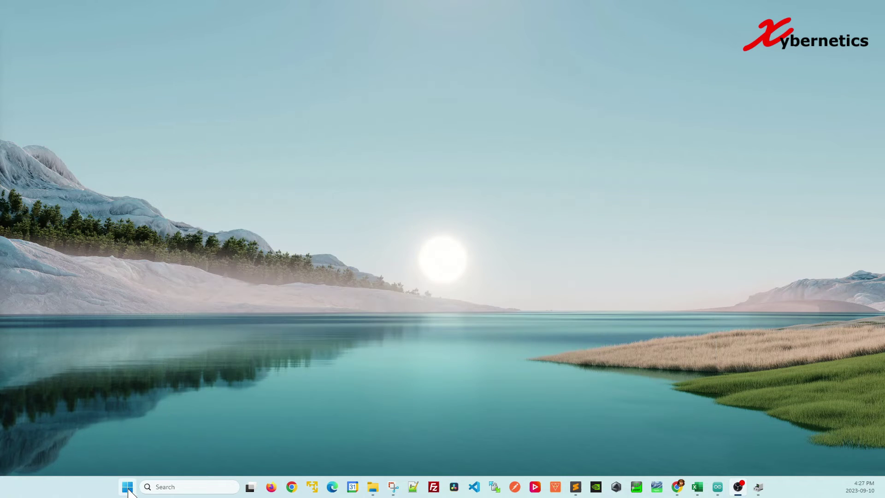
Search the Start menu for 'device' and launch Device Manager.
{"action": "left_click", "coordinate": [127, 487]}
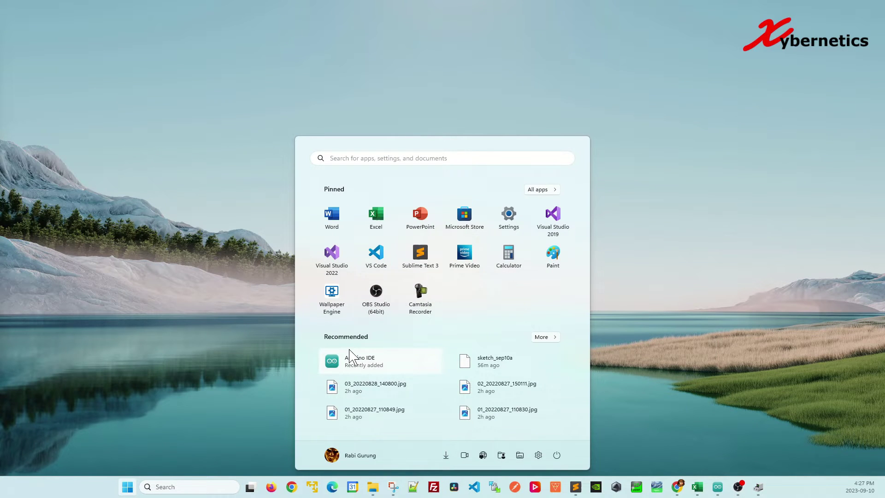
{"action": "type", "text": "device"}
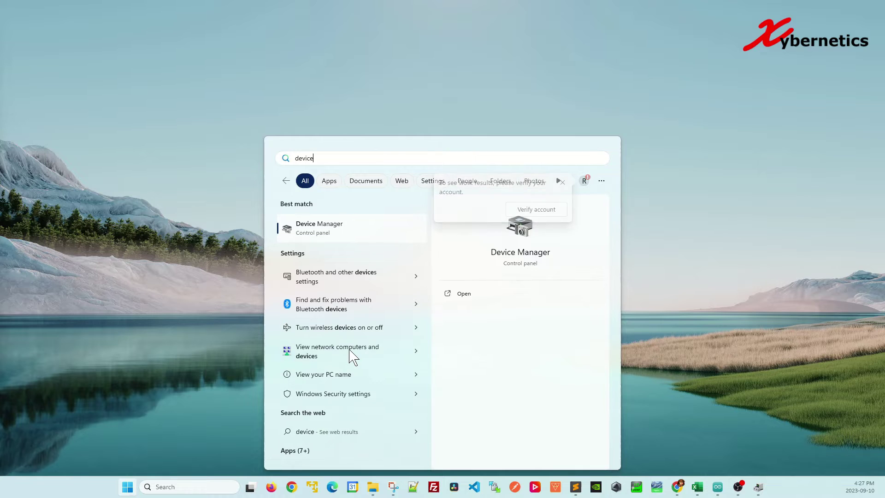
{"action": "left_click", "coordinate": [409, 236]}
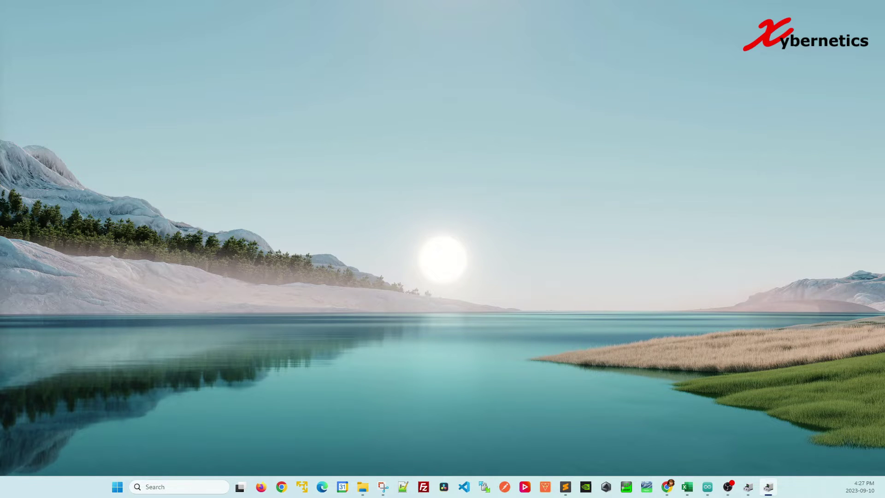
Expand the USB controller categories and select Unknown USB Device (Device Descriptor Request Failed).
{"action": "left_click", "coordinate": [270, 220]}
{"action": "scroll", "coordinate": [315, 298], "scroll_direction": "down", "scroll_amount": 1}
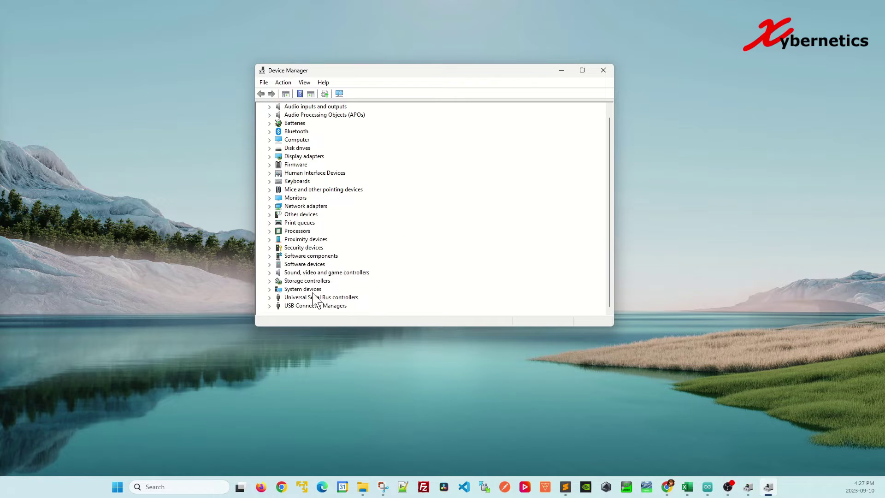
{"action": "left_click", "coordinate": [270, 298]}
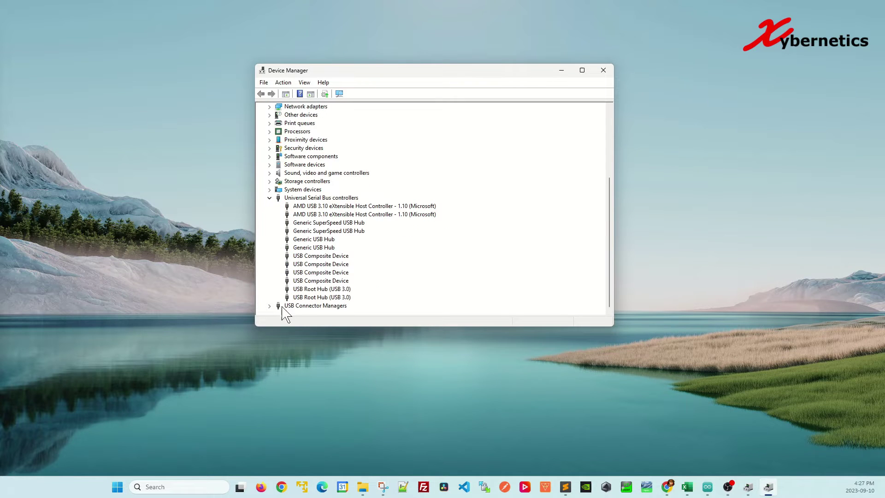
{"action": "left_click", "coordinate": [271, 305]}
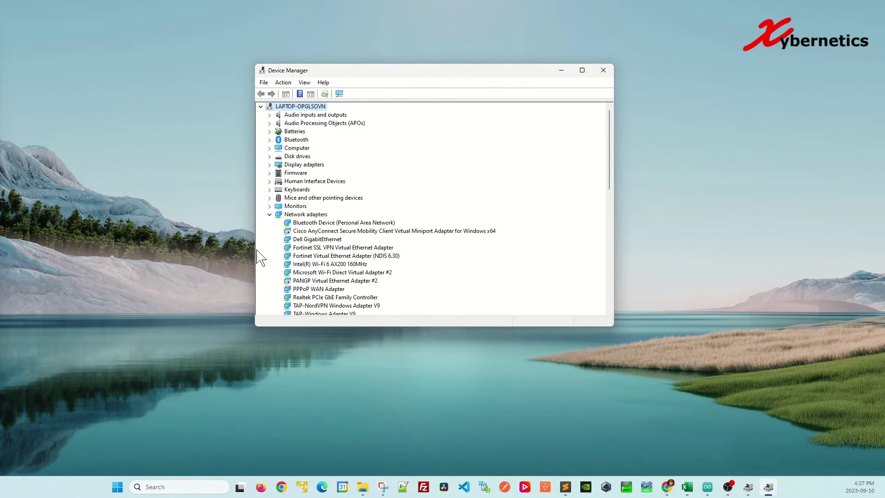
{"action": "left_click", "coordinate": [269, 214]}
{"action": "scroll", "coordinate": [304, 242], "scroll_direction": "down", "scroll_amount": 5}
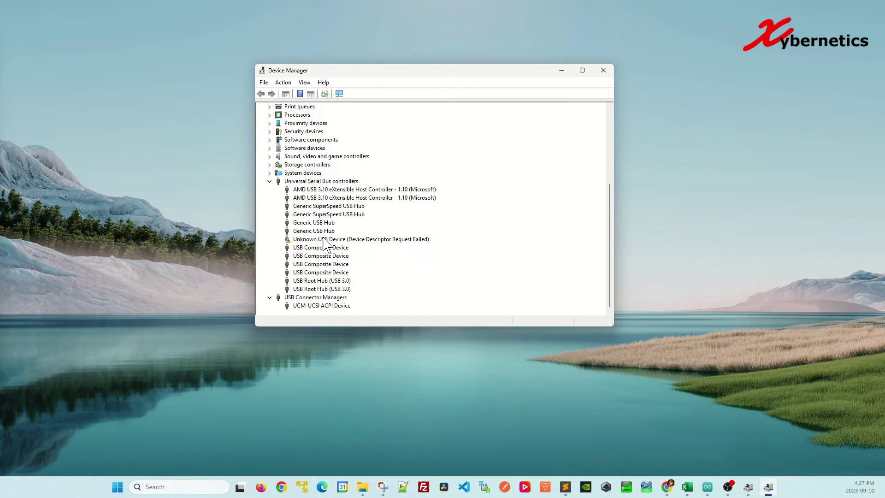
{"action": "left_click", "coordinate": [296, 241]}
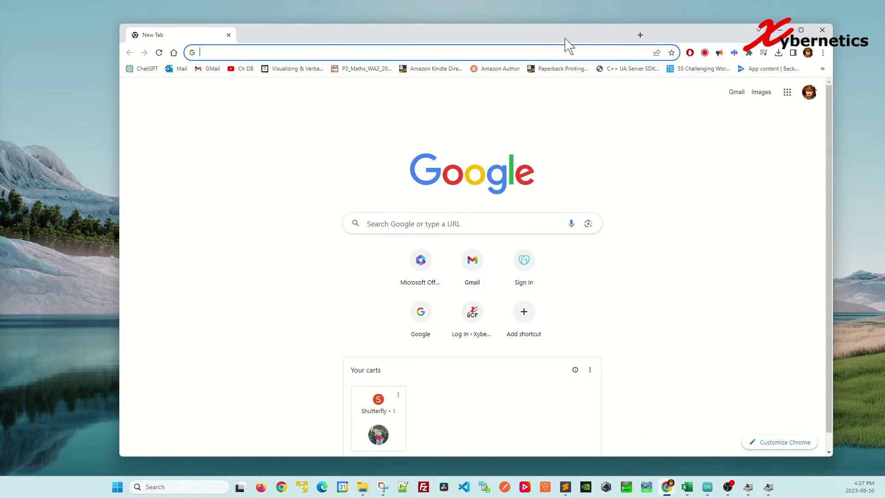
Search 'ch340 driver for windows 11' and download CH341SER.ZIP from OEM Drivers.
{"action": "left_click", "coordinate": [419, 223]}
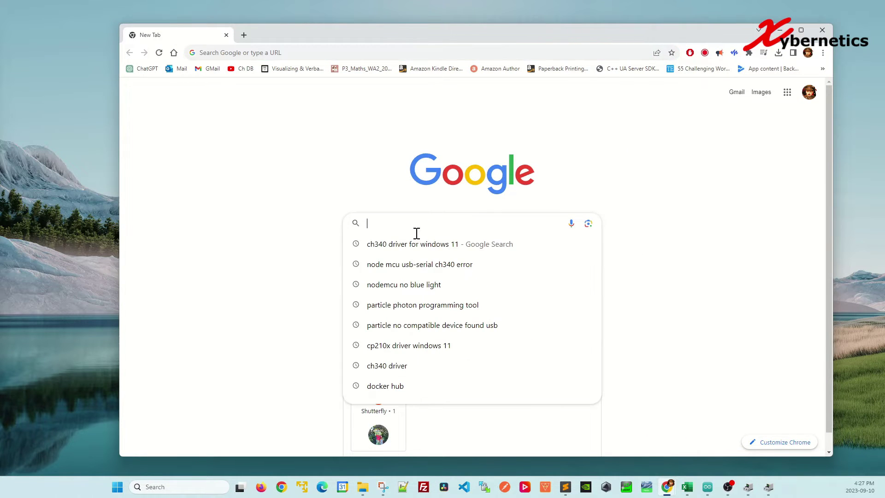
{"action": "left_click", "coordinate": [392, 245]}
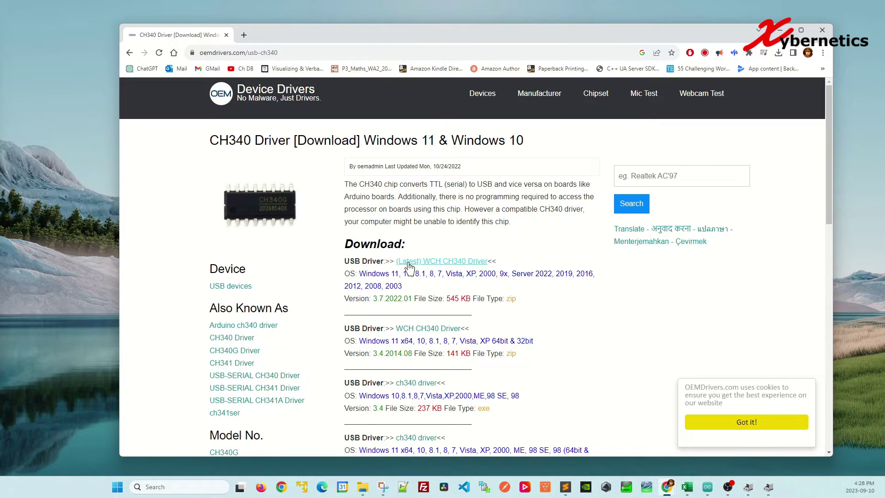
{"action": "scroll", "coordinate": [450, 298], "scroll_direction": "down", "scroll_amount": 3}
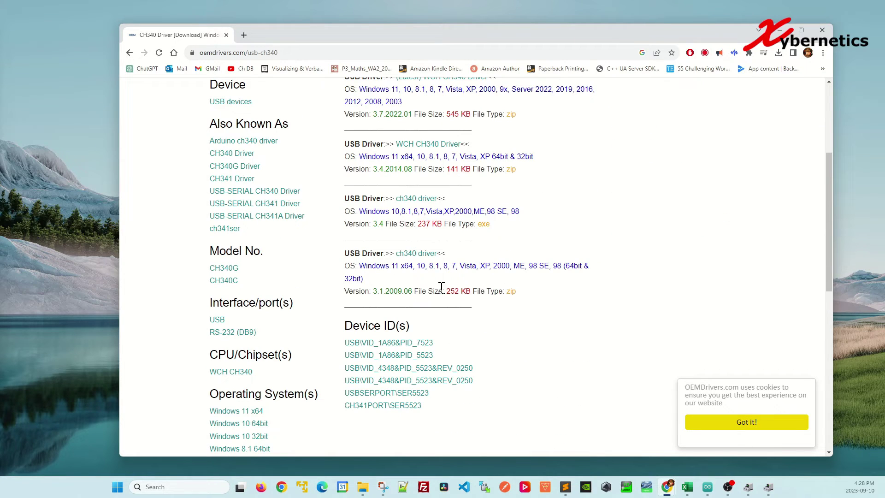
{"action": "scroll", "coordinate": [448, 266], "scroll_direction": "up", "scroll_amount": 3}
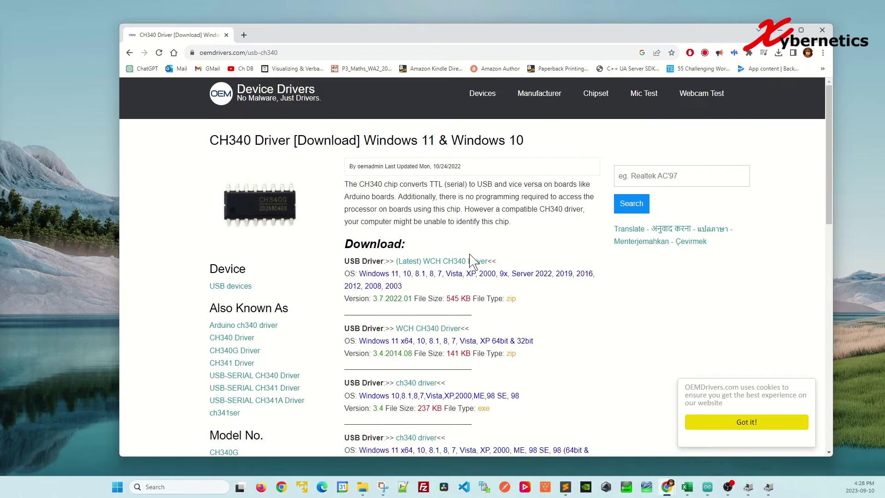
{"action": "left_click", "coordinate": [425, 263]}
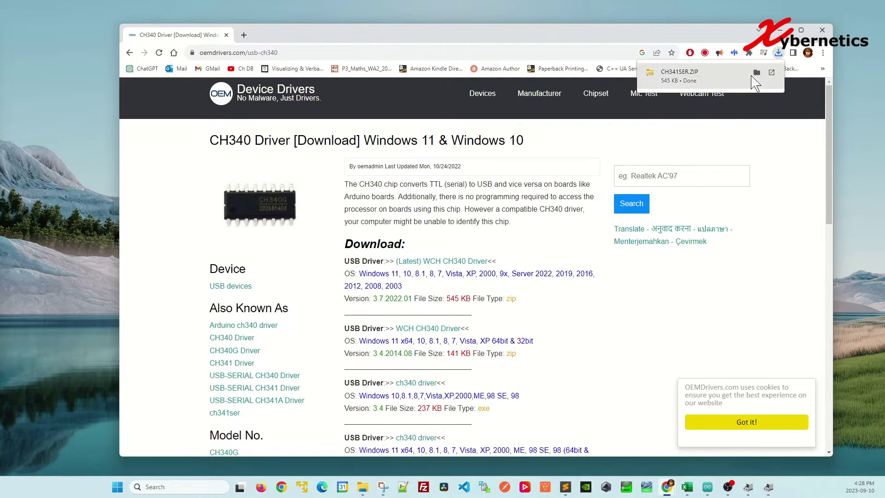
Extract CH341SER.ZIP and open the inner CH341SER folder containing SETUP.EXE.
{"action": "left_click", "coordinate": [759, 76]}
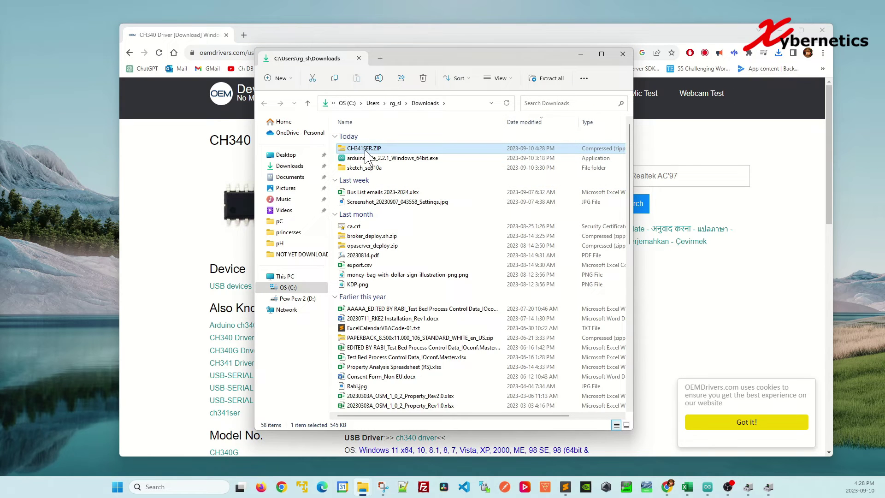
{"action": "right_click", "coordinate": [365, 148]}
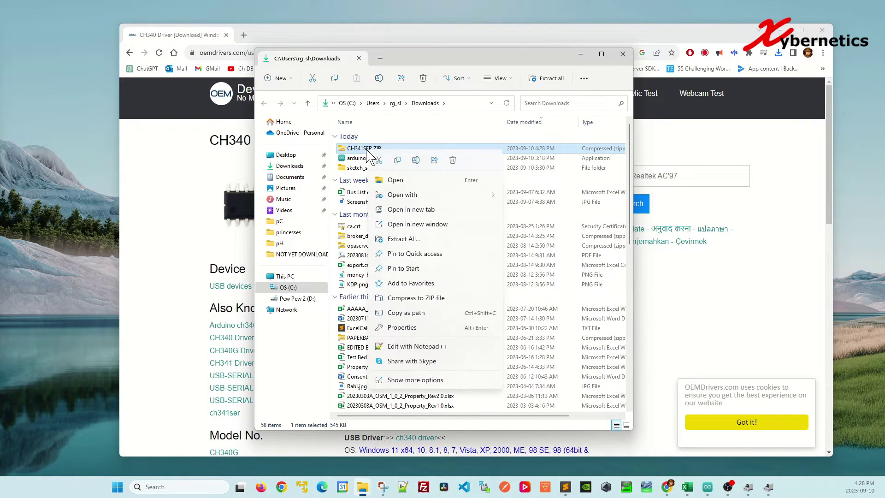
{"action": "left_click", "coordinate": [403, 238]}
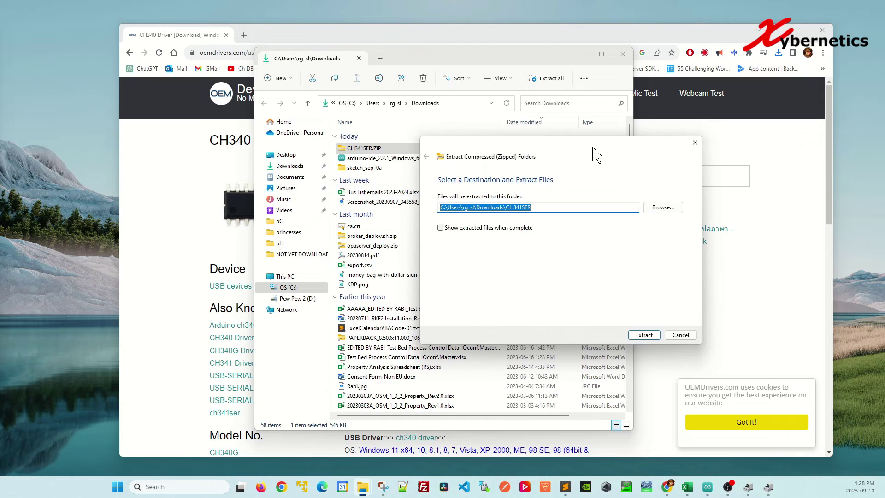
{"action": "left_click", "coordinate": [567, 337]}
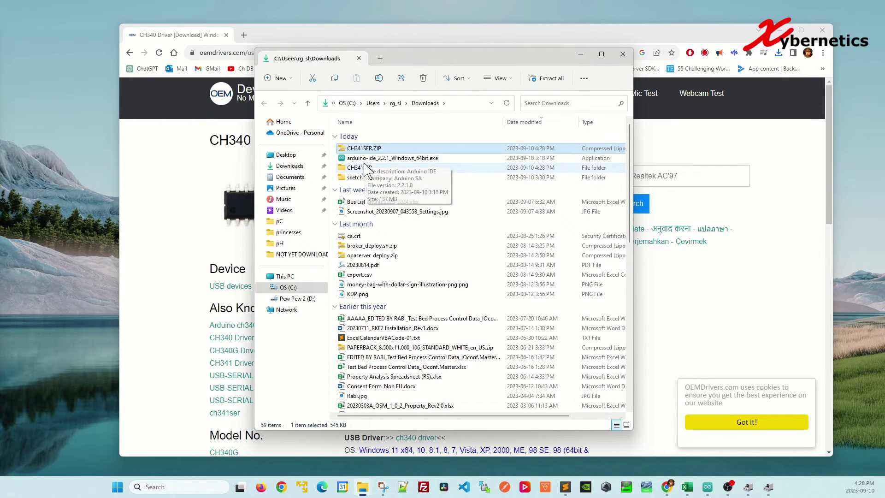
{"action": "double_click", "coordinate": [367, 167]}
{"action": "double_click", "coordinate": [360, 148]}
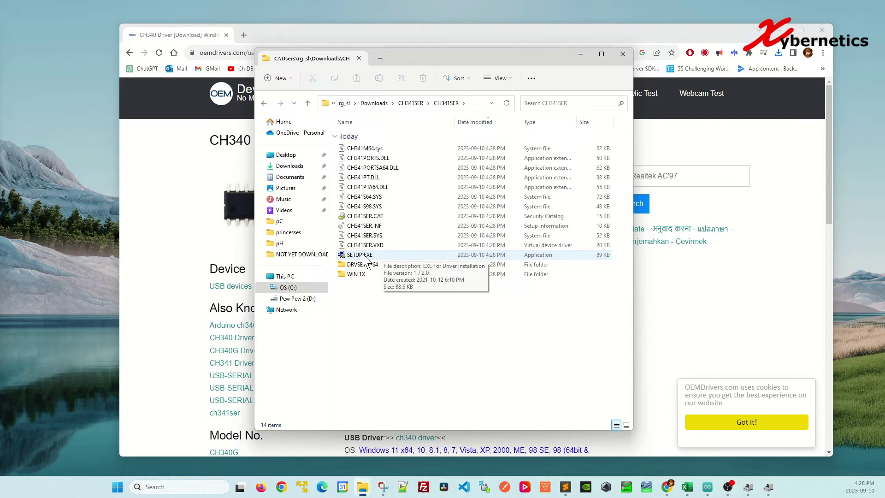
Run SETUP.EXE to install the CH340 driver, acknowledge the message, and close setup.
{"action": "double_click", "coordinate": [359, 255]}
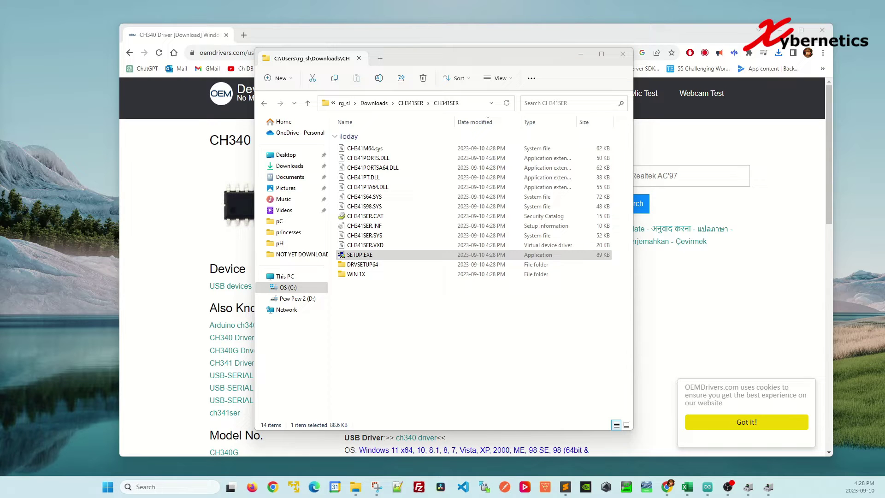
{"action": "left_click_drag", "start_coordinate": [307, 229], "coordinate": [526, 131]}
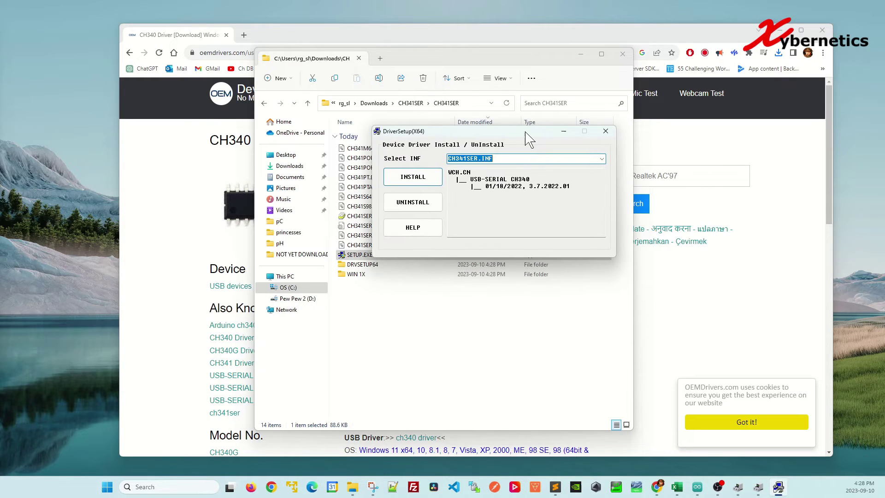
{"action": "left_click", "coordinate": [410, 177]}
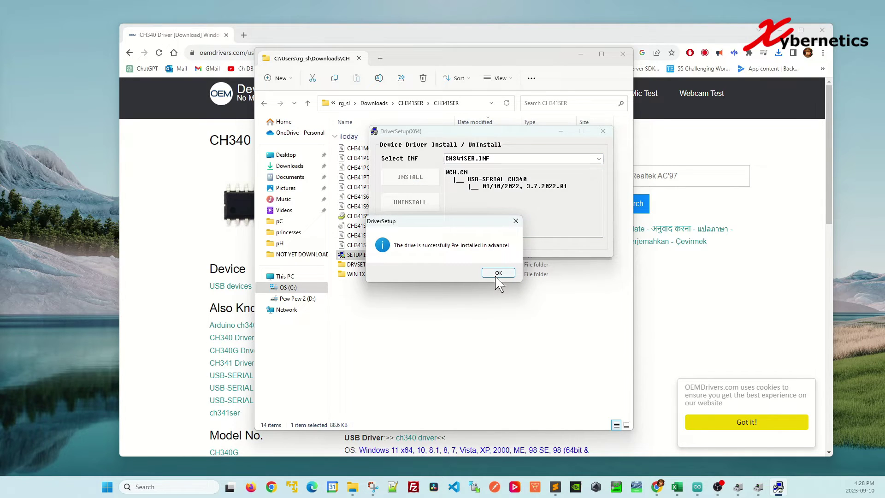
{"action": "left_click", "coordinate": [498, 273]}
{"action": "left_click", "coordinate": [603, 131]}
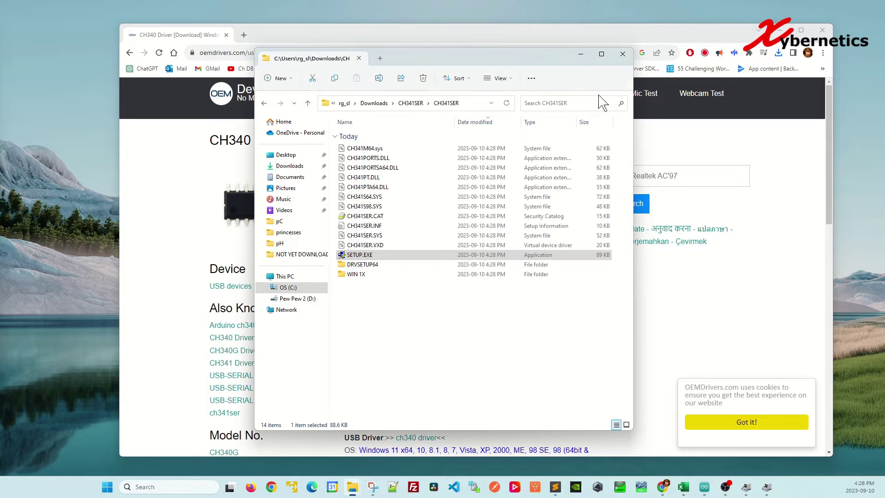
Close Explorer and Chrome, then rescan hardware with F5 to clear the Unknown USB Device.
{"action": "left_click", "coordinate": [622, 54]}
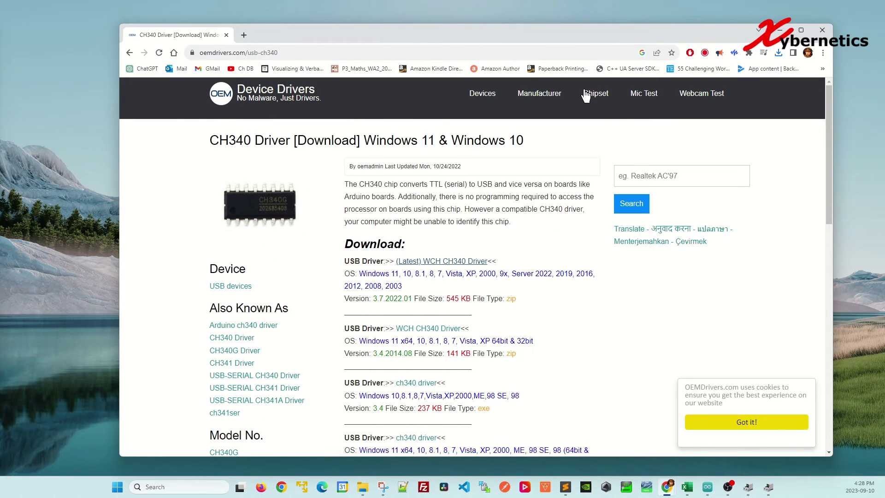
{"action": "left_click", "coordinate": [821, 29]}
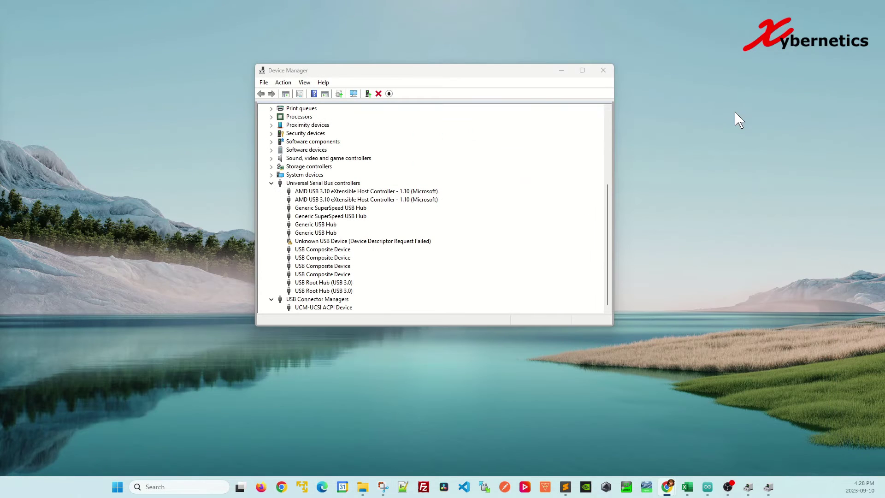
{"action": "scroll", "coordinate": [339, 220], "scroll_direction": "up", "scroll_amount": 1}
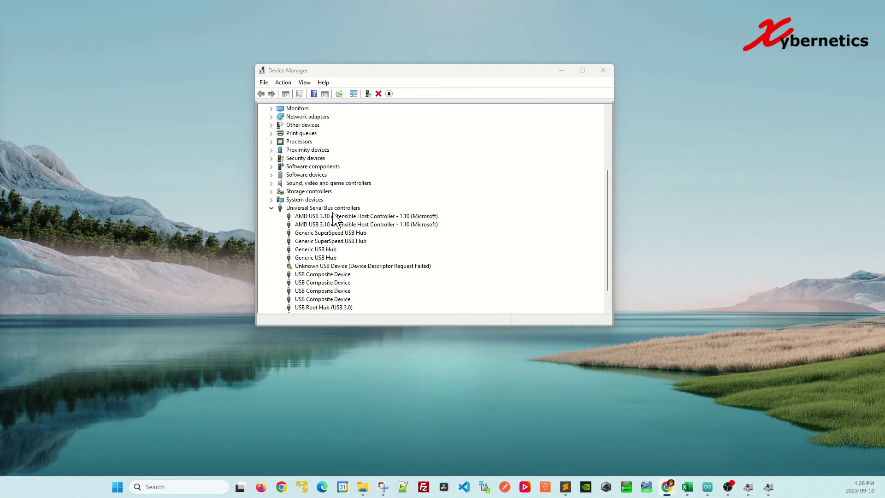
{"action": "scroll", "coordinate": [339, 220], "scroll_direction": "up", "scroll_amount": 3}
{"action": "scroll", "coordinate": [339, 220], "scroll_direction": "down", "scroll_amount": 4}
{"action": "left_click", "coordinate": [315, 245]}
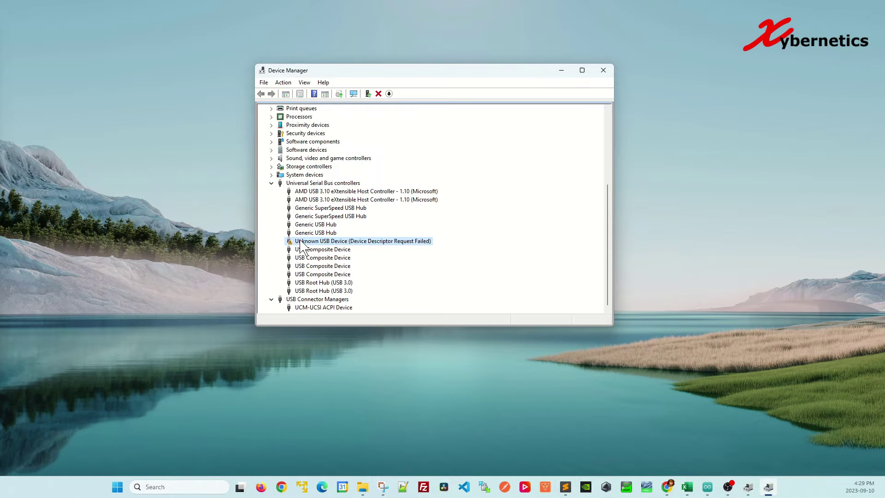
{"action": "key", "text": "F5"}
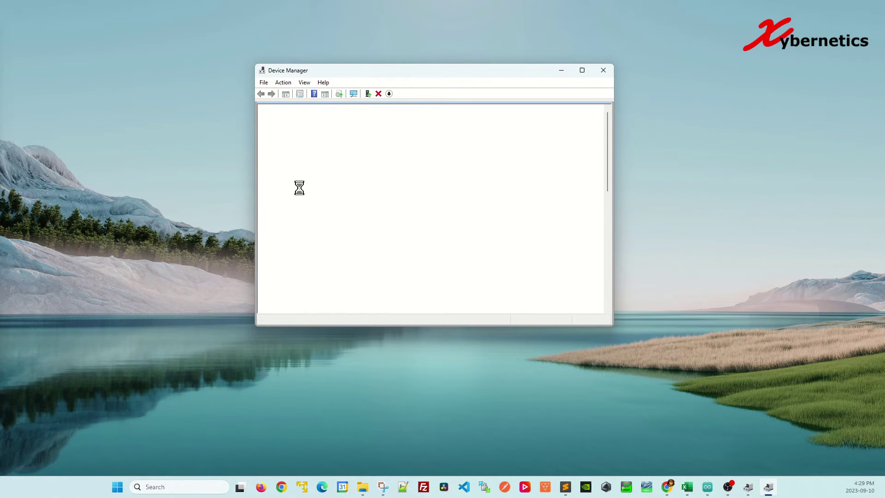
{"action": "left_click", "coordinate": [272, 216]}
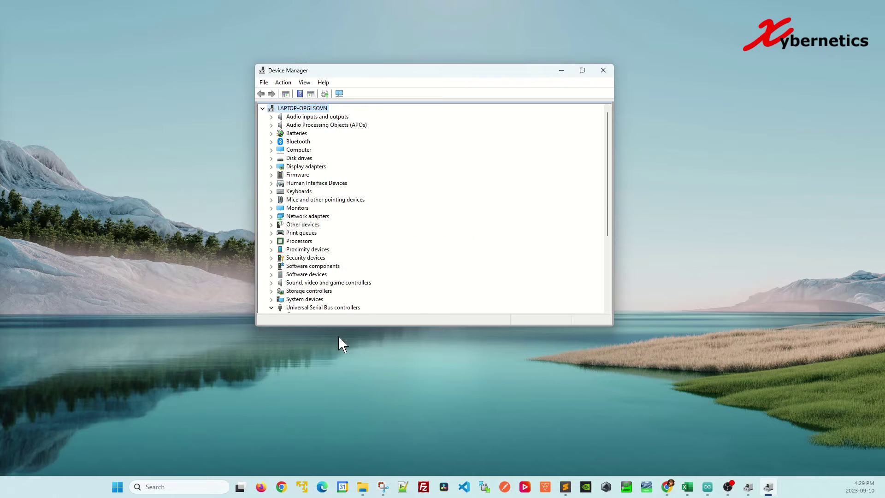
{"action": "left_click_drag", "start_coordinate": [341, 324], "coordinate": [340, 429]}
{"action": "scroll", "coordinate": [367, 374], "scroll_direction": "down", "scroll_amount": 1}
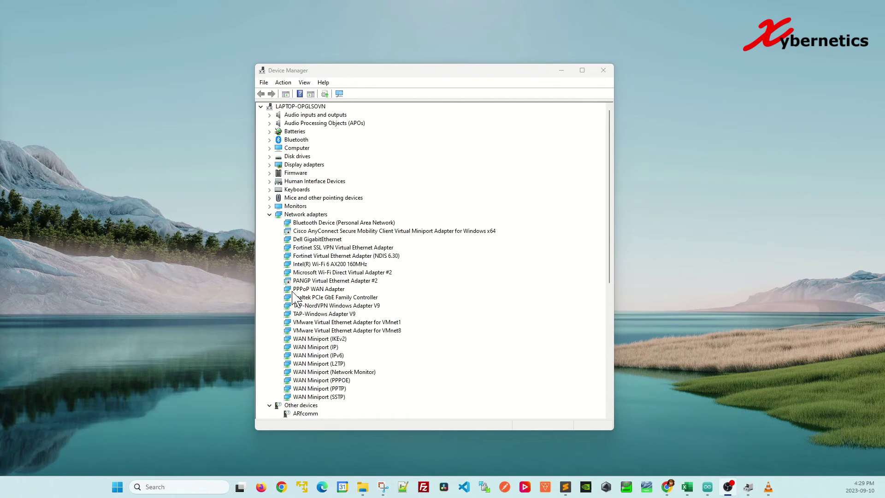
{"action": "left_click", "coordinate": [269, 214]}
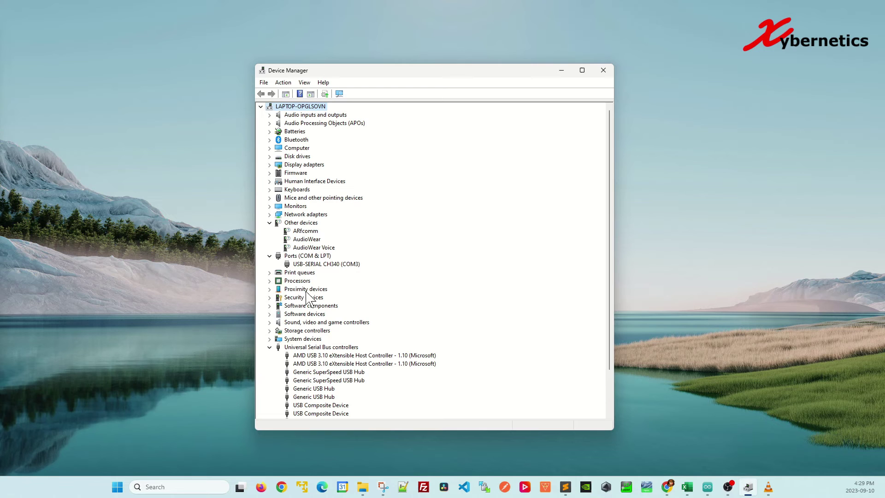
{"action": "scroll", "coordinate": [304, 374], "scroll_direction": "down", "scroll_amount": 2}
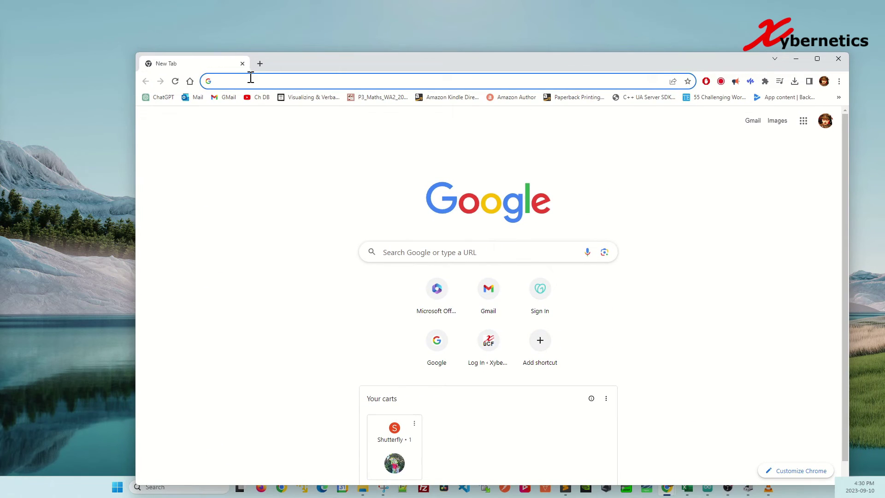
Search 'cp210x driver windows 11' and download CP210x_Windows_Drivers.zip from Silicon Labs.
{"action": "left_click", "coordinate": [250, 80]}
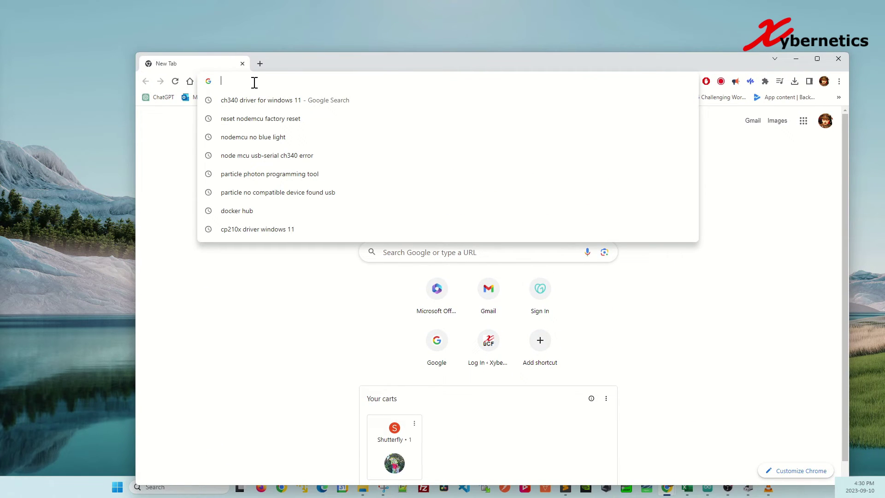
{"action": "type", "text": "cp210x driver windows 11"}
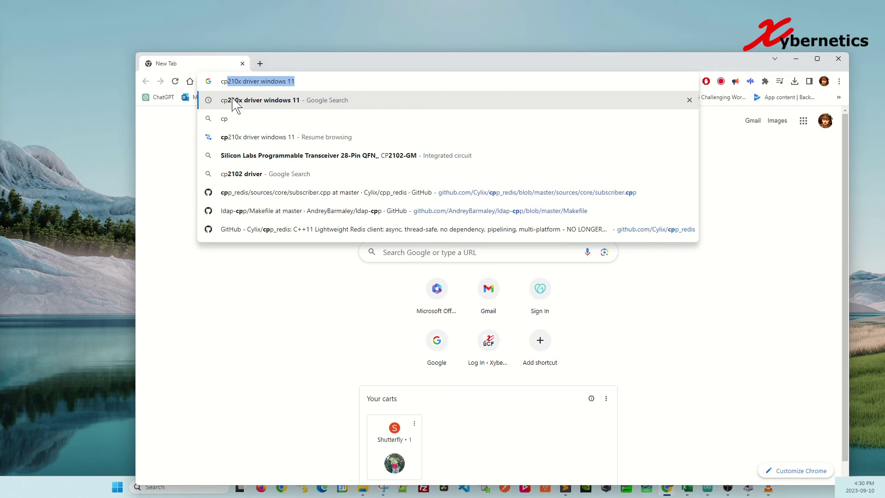
{"action": "left_click", "coordinate": [287, 100]}
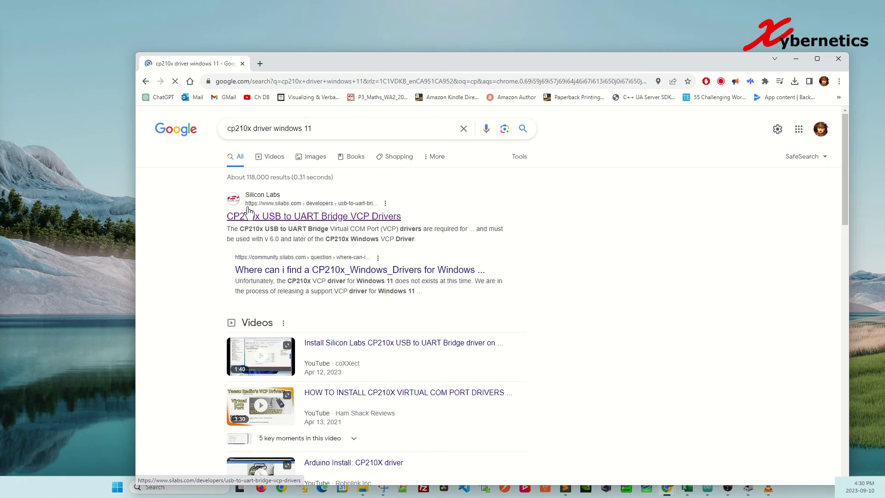
{"action": "left_click", "coordinate": [282, 216]}
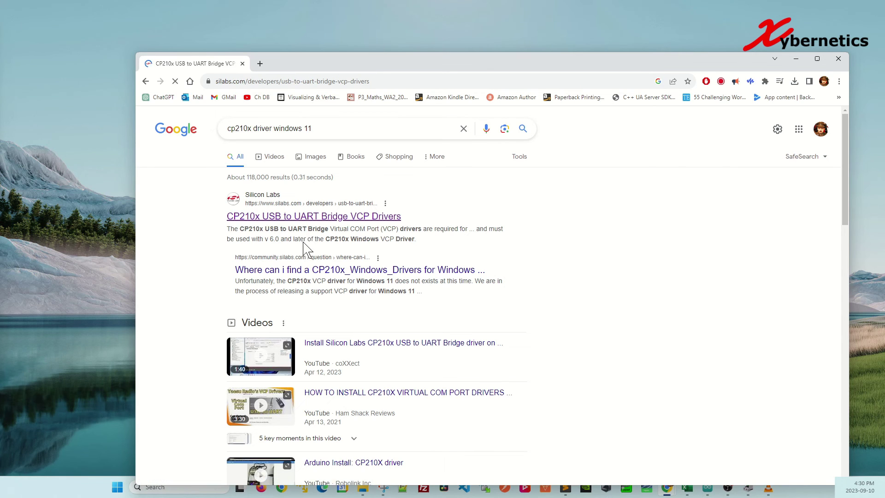
{"action": "left_click", "coordinate": [282, 292]}
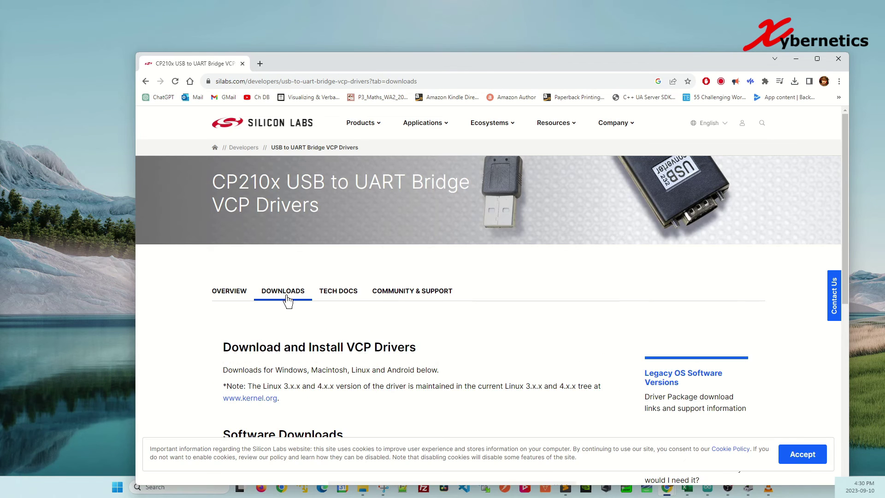
{"action": "scroll", "coordinate": [424, 298], "scroll_direction": "down", "scroll_amount": 5}
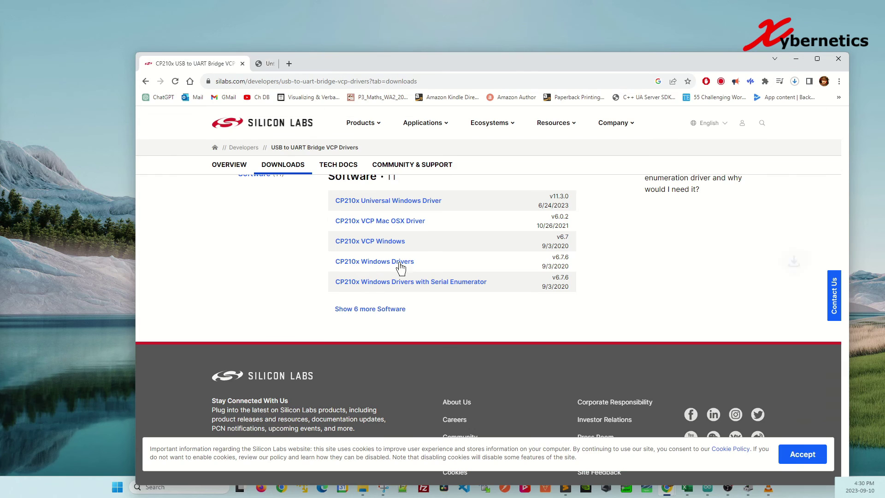
{"action": "left_click", "coordinate": [795, 81]}
{"action": "mouse_move", "coordinate": [713, 104]}
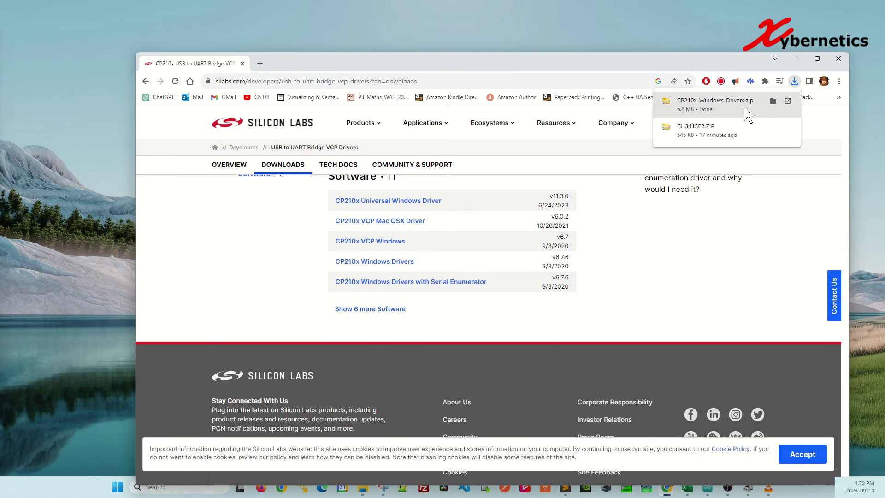
Show CP210x_Windows_Drivers.zip in Downloads, dismiss its context menu, and minimize Explorer.
{"action": "left_click", "coordinate": [773, 101]}
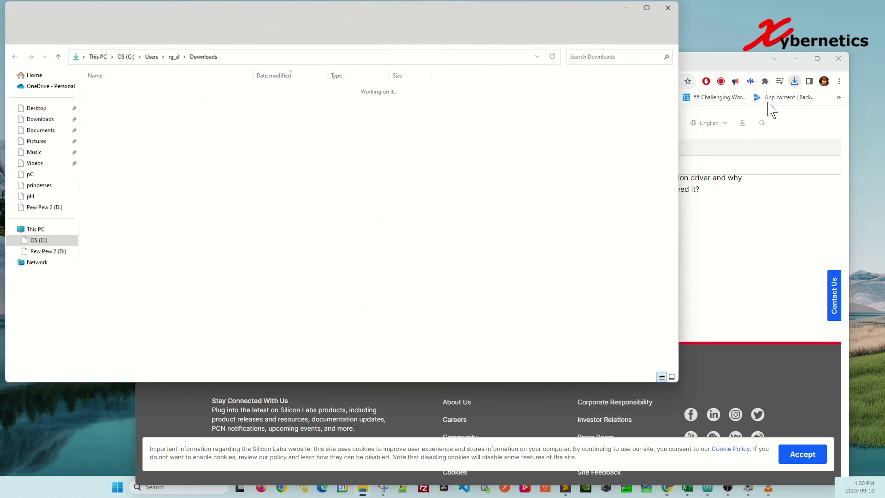
{"action": "right_click", "coordinate": [149, 103]}
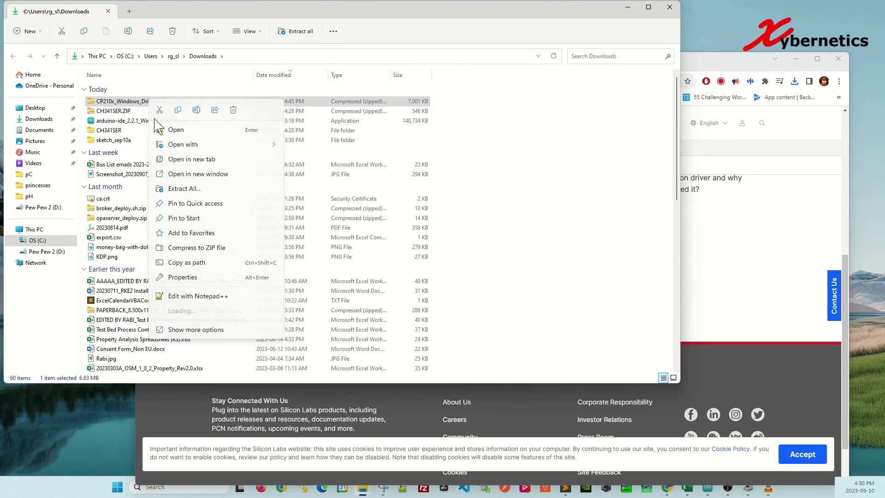
{"action": "left_click", "coordinate": [635, 21]}
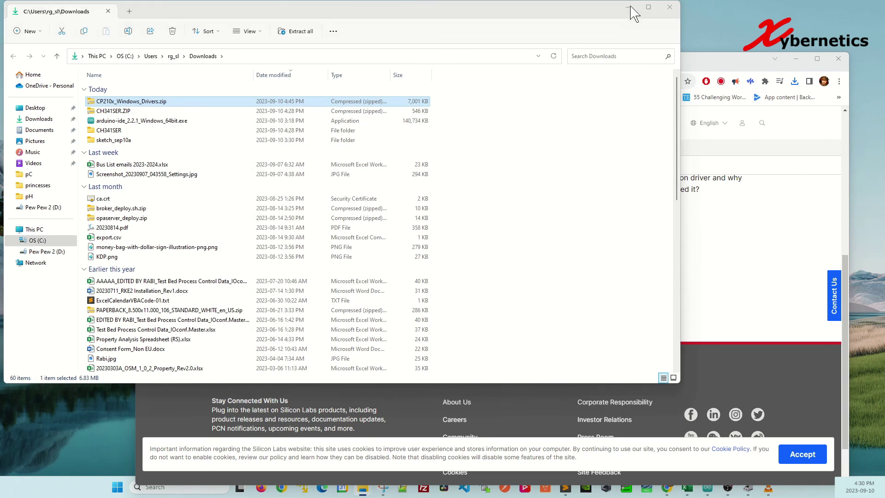
{"action": "left_click", "coordinate": [629, 9]}
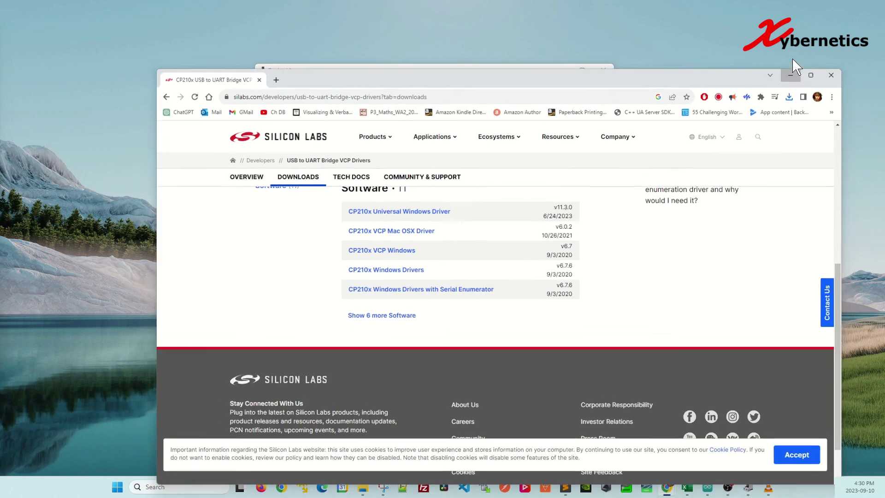
Minimize Chrome to view USB-SERIAL CH340 (COM3) under Ports in Device Manager.
{"action": "left_click", "coordinate": [796, 58]}
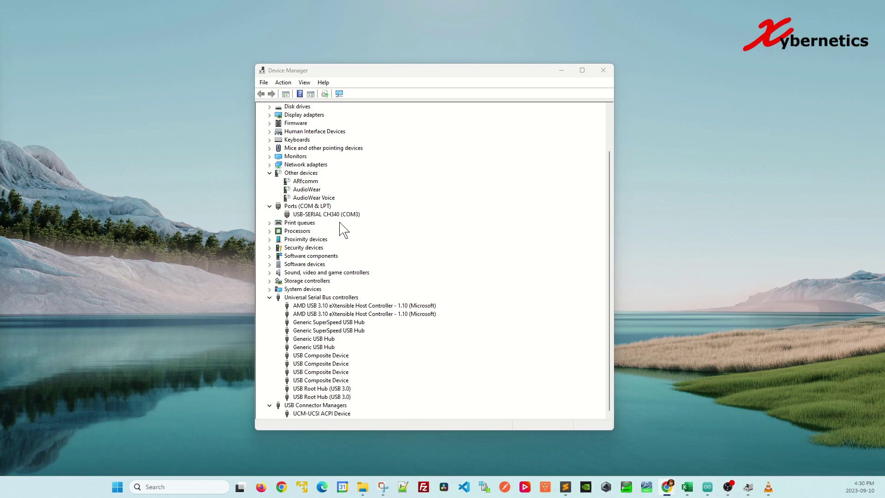